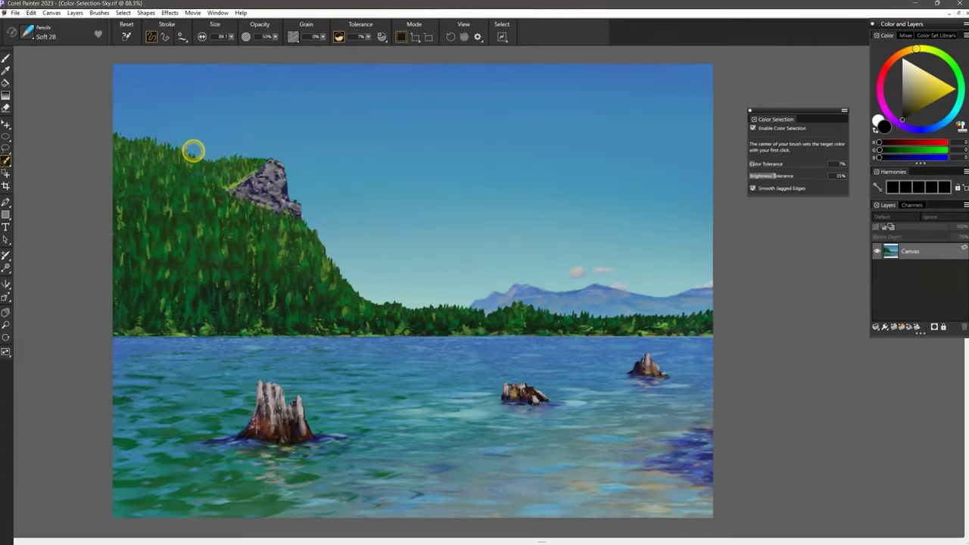
Paint a selection over the sky above the hill, then over the left stump.
{"action": "mouse_move", "coordinate": [192, 146]}
{"action": "left_mouse_down"}
{"action": "mouse_move", "coordinate": [260, 148]}
{"action": "mouse_move", "coordinate": [244, 160]}
{"action": "mouse_move", "coordinate": [286, 149]}
{"action": "mouse_move", "coordinate": [322, 224]}
{"action": "left_mouse_up"}
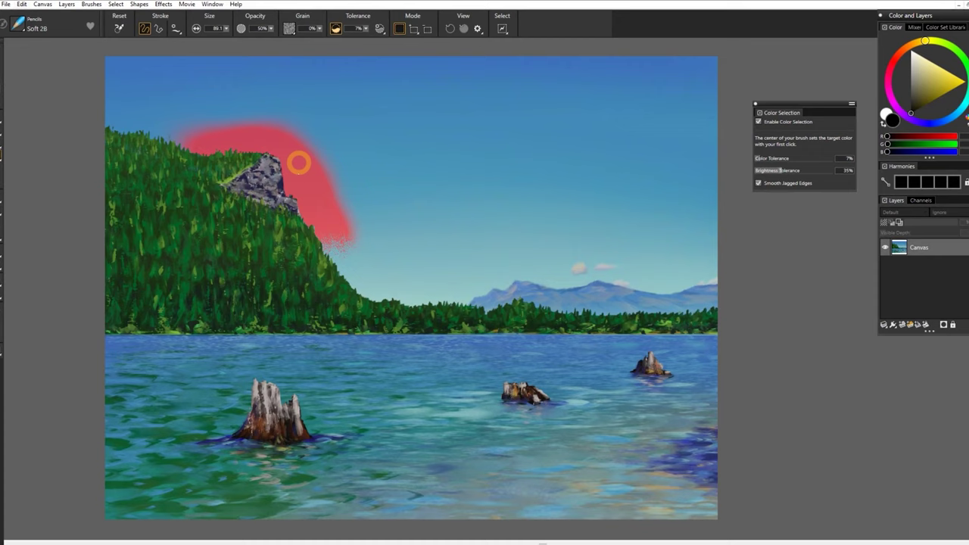
{"action": "left_click_drag", "start_coordinate": [299, 162], "coordinate": [303, 184]}
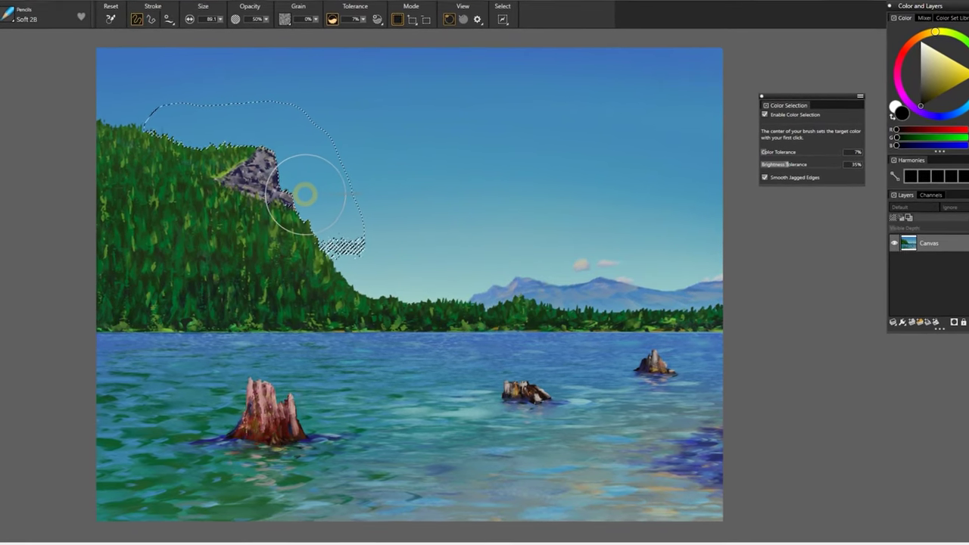
{"action": "mouse_move", "coordinate": [262, 394]}
{"action": "left_mouse_down"}
{"action": "mouse_move", "coordinate": [287, 432]}
{"action": "mouse_move", "coordinate": [309, 430]}
{"action": "mouse_move", "coordinate": [277, 441]}
{"action": "left_mouse_up"}
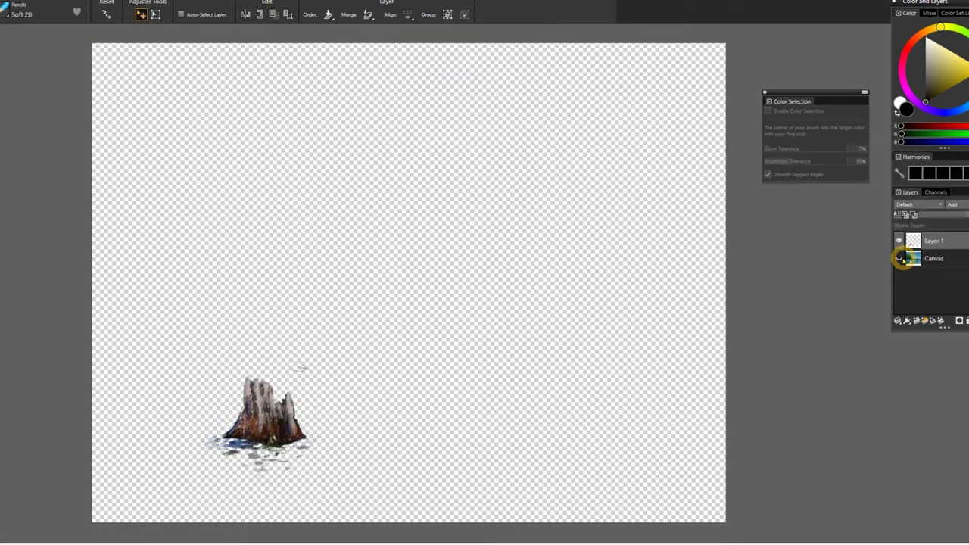
Trial a hue shift and darker value on the stump, then cancel the colour adjustment.
{"action": "left_click_drag", "start_coordinate": [500, 321], "coordinate": [468, 319]}
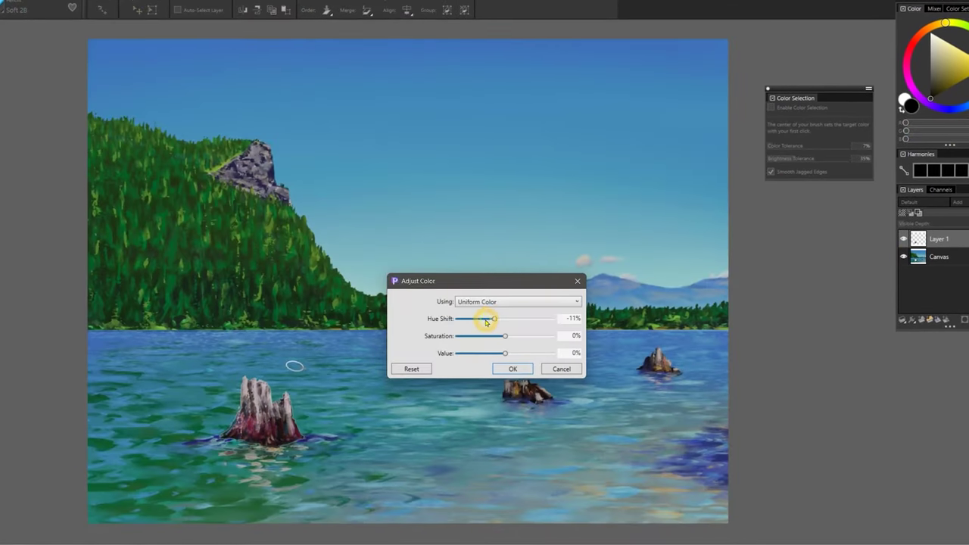
{"action": "left_click_drag", "start_coordinate": [505, 353], "coordinate": [475, 355]}
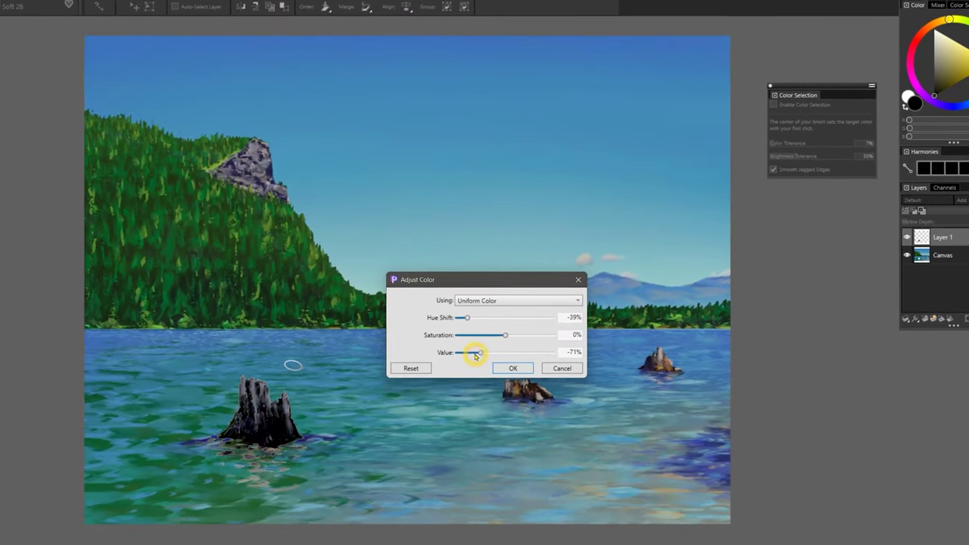
{"action": "left_click", "coordinate": [562, 368]}
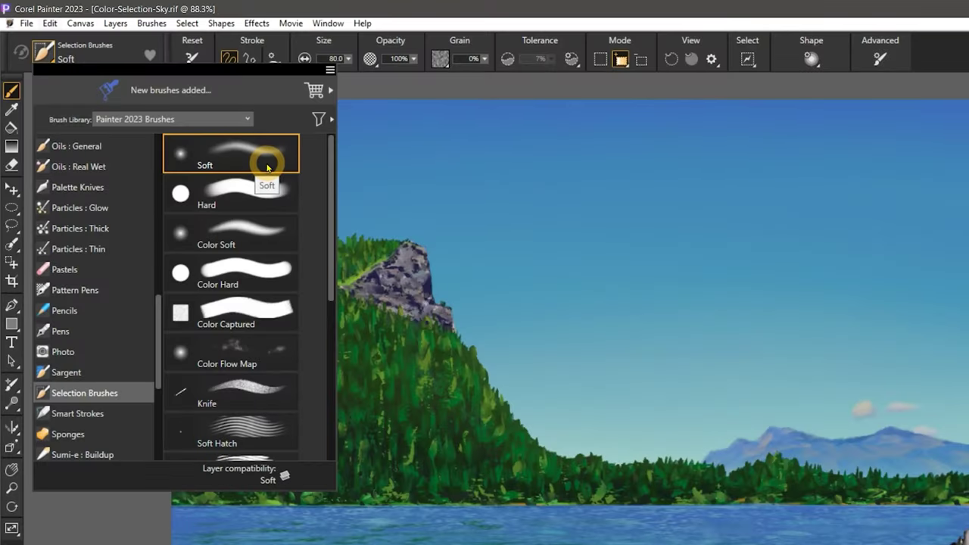
Use the Color Soft brush with colour selection on, showing the Color Selection panel (7% colour, 35% brightness).
{"action": "left_click", "coordinate": [227, 241]}
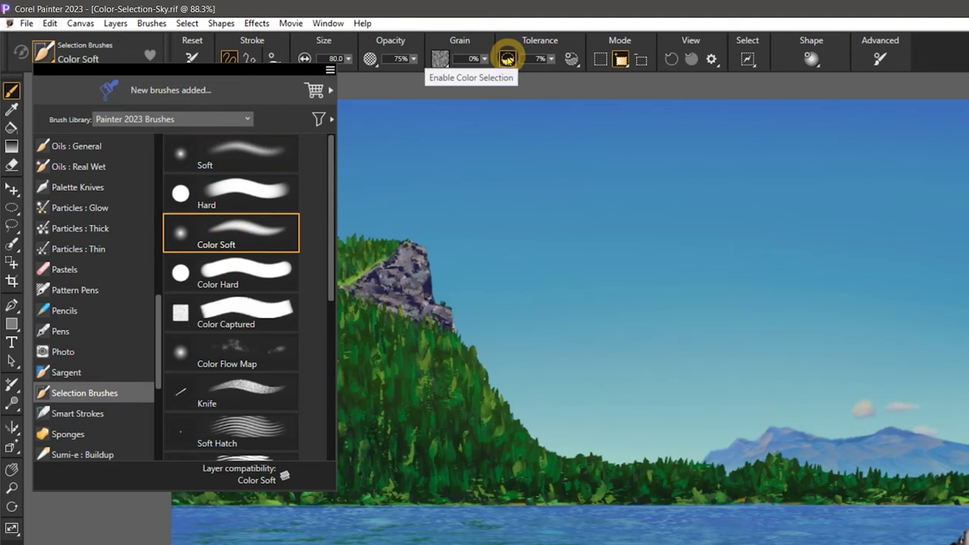
{"action": "left_click", "coordinate": [506, 61]}
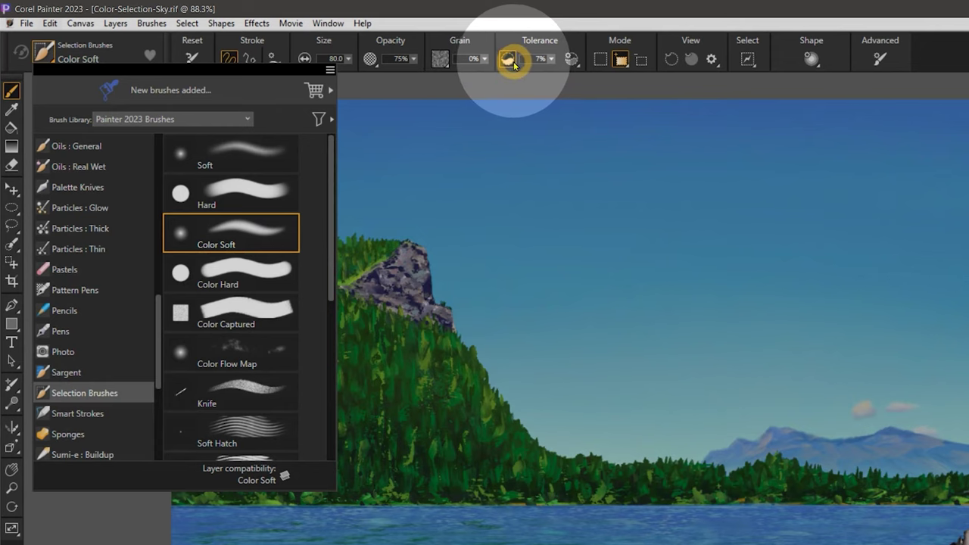
{"action": "left_click", "coordinate": [551, 59]}
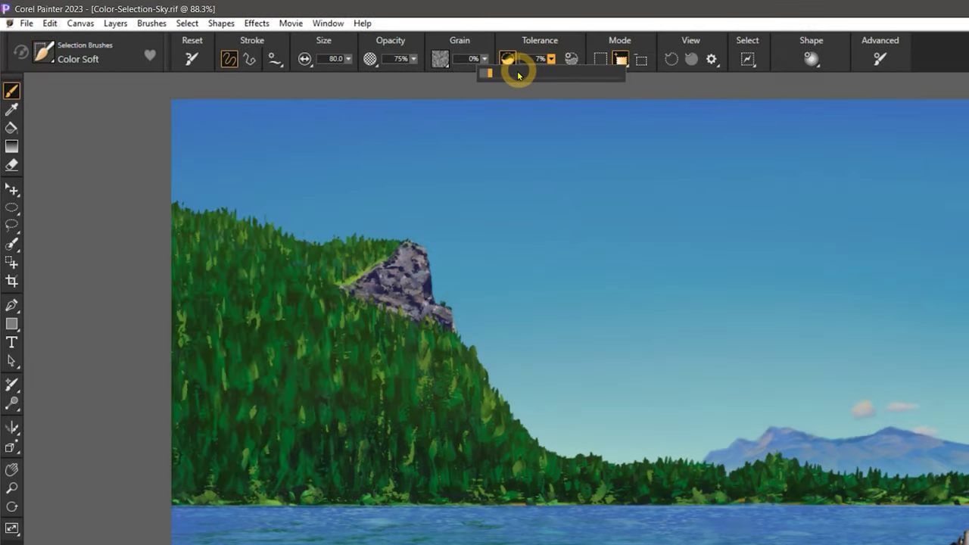
{"action": "left_click", "coordinate": [570, 59]}
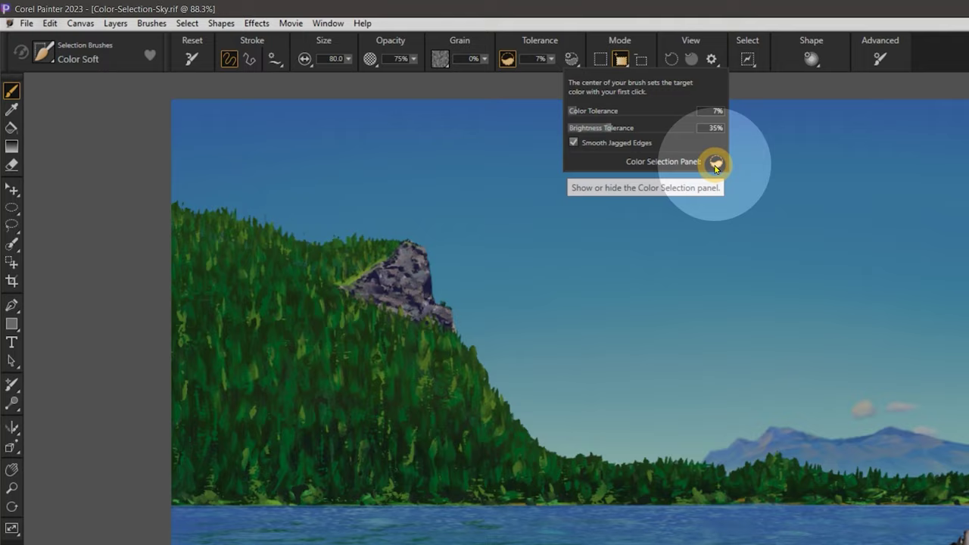
{"action": "left_click", "coordinate": [716, 163]}
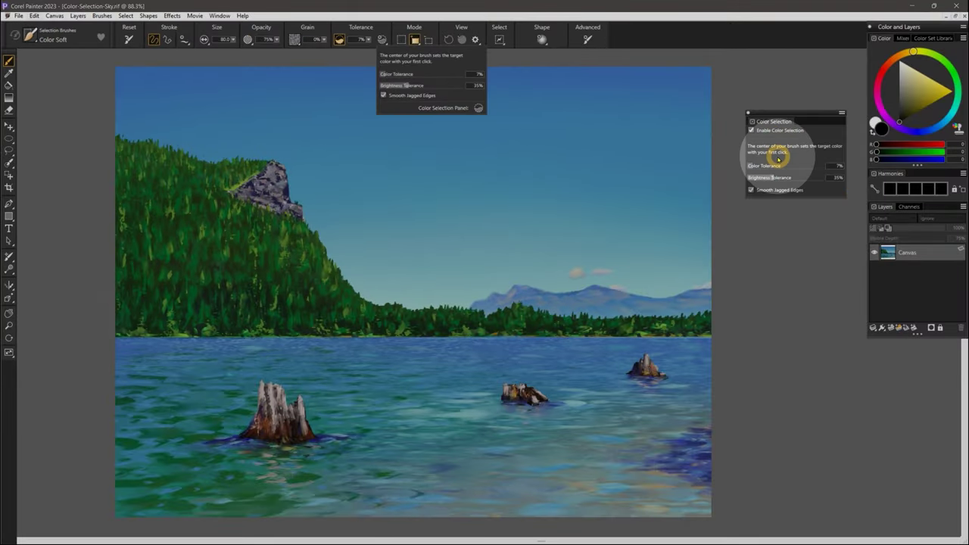
Paint across the deep blue sky from the left to the right edge and down toward the mountains.
{"action": "mouse_move", "coordinate": [189, 134]}
{"action": "left_mouse_down"}
{"action": "mouse_move", "coordinate": [301, 144]}
{"action": "mouse_move", "coordinate": [303, 156]}
{"action": "mouse_move", "coordinate": [212, 154]}
{"action": "mouse_move", "coordinate": [238, 158]}
{"action": "mouse_move", "coordinate": [145, 131]}
{"action": "mouse_move", "coordinate": [301, 175]}
{"action": "mouse_move", "coordinate": [403, 147]}
{"action": "mouse_move", "coordinate": [521, 167]}
{"action": "mouse_move", "coordinate": [609, 121]}
{"action": "mouse_move", "coordinate": [579, 75]}
{"action": "mouse_move", "coordinate": [368, 77]}
{"action": "mouse_move", "coordinate": [429, 119]}
{"action": "mouse_move", "coordinate": [352, 150]}
{"action": "mouse_move", "coordinate": [118, 109]}
{"action": "left_mouse_up"}
{"action": "left_click_drag", "start_coordinate": [224, 131], "coordinate": [411, 162]}
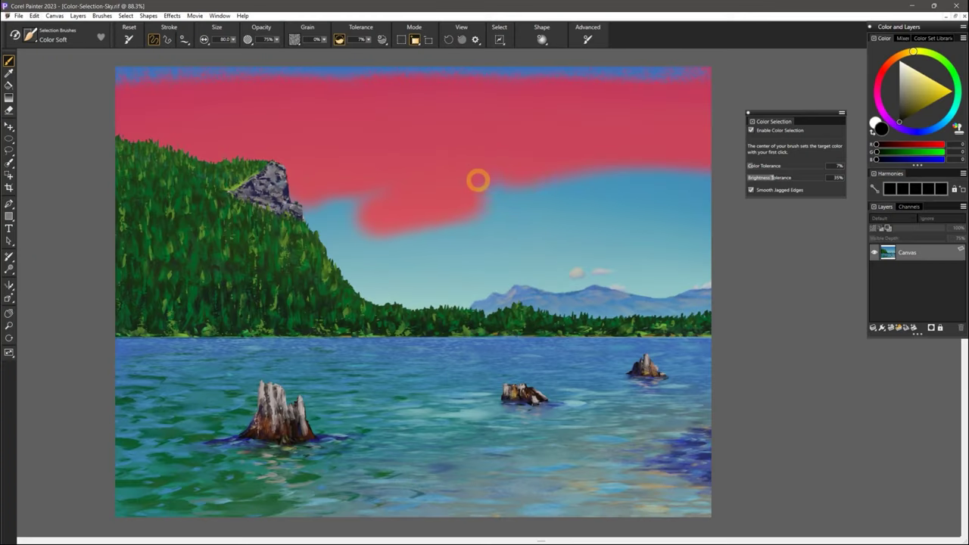
{"action": "left_click_drag", "start_coordinate": [478, 180], "coordinate": [466, 187]}
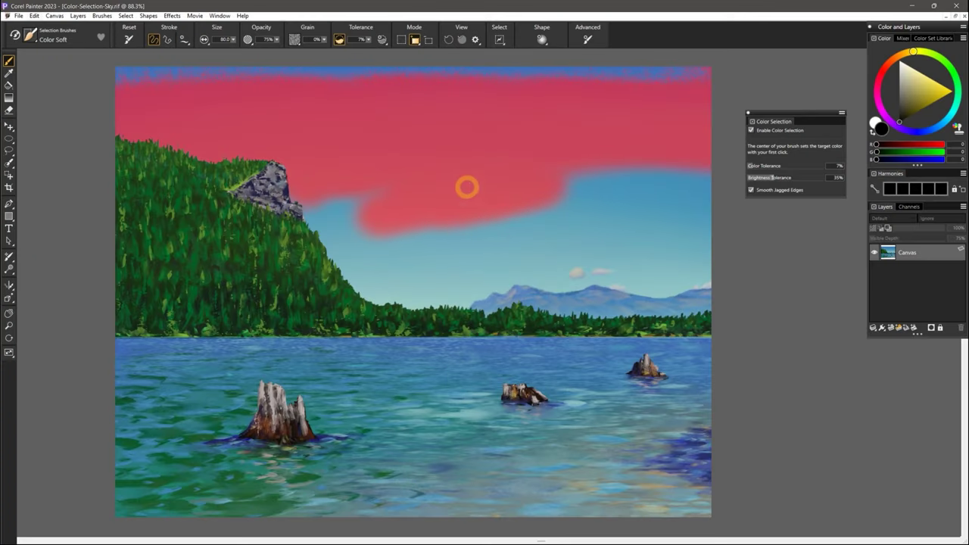
{"action": "mouse_move", "coordinate": [602, 188]}
{"action": "left_mouse_down"}
{"action": "mouse_move", "coordinate": [627, 164]}
{"action": "mouse_move", "coordinate": [590, 147]}
{"action": "left_mouse_up"}
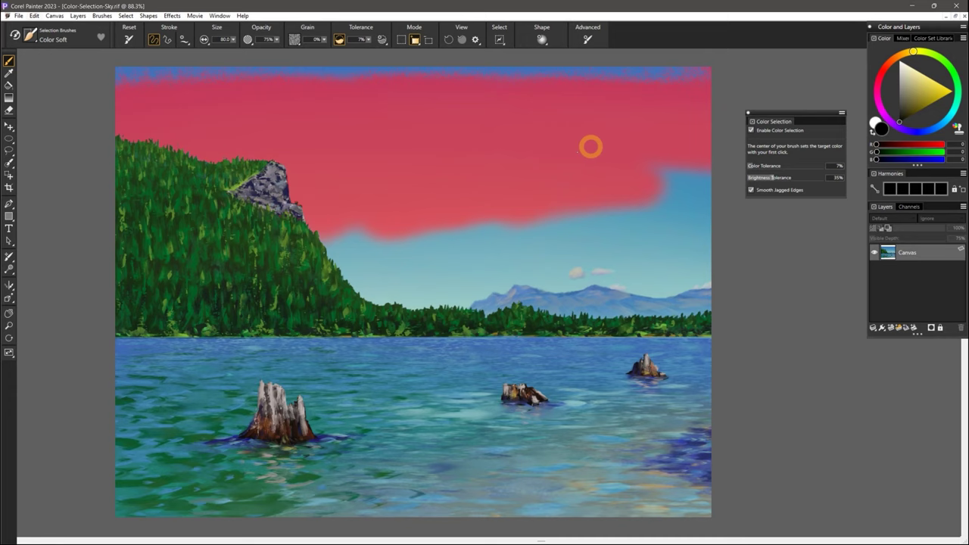
{"action": "left_click_drag", "start_coordinate": [590, 196], "coordinate": [662, 207]}
{"action": "mouse_move", "coordinate": [701, 156]}
{"action": "left_mouse_down"}
{"action": "mouse_move", "coordinate": [684, 198]}
{"action": "mouse_move", "coordinate": [646, 228]}
{"action": "mouse_move", "coordinate": [469, 214]}
{"action": "mouse_move", "coordinate": [359, 242]}
{"action": "mouse_move", "coordinate": [312, 242]}
{"action": "mouse_move", "coordinate": [687, 267]}
{"action": "left_mouse_up"}
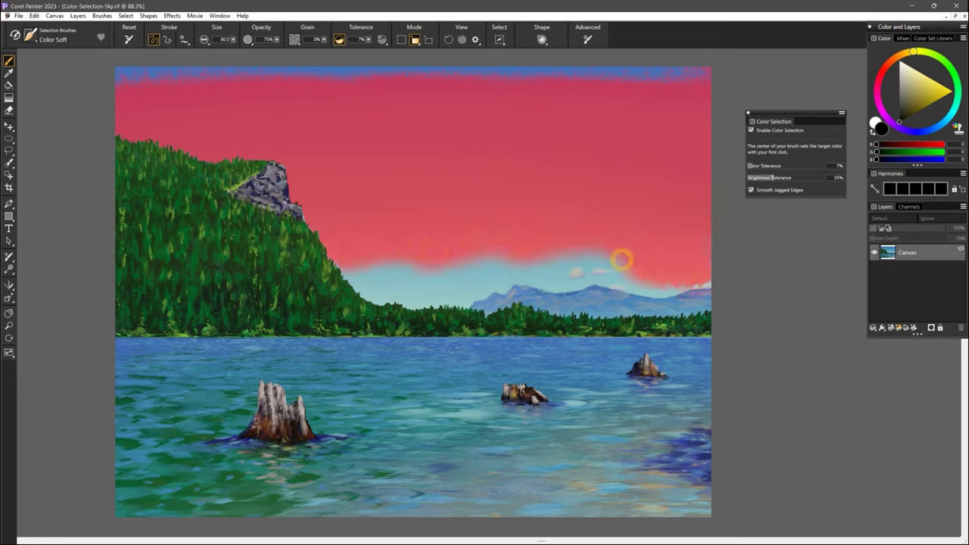
{"action": "left_click_drag", "start_coordinate": [621, 259], "coordinate": [502, 234]}
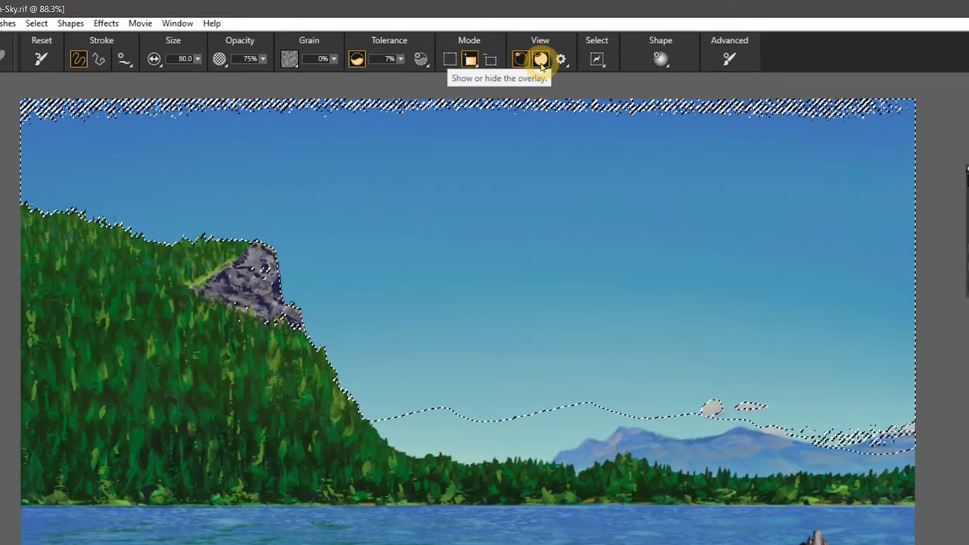
Toggle the red selection overlay off and back on, and check the selection view options.
{"action": "left_click", "coordinate": [540, 61]}
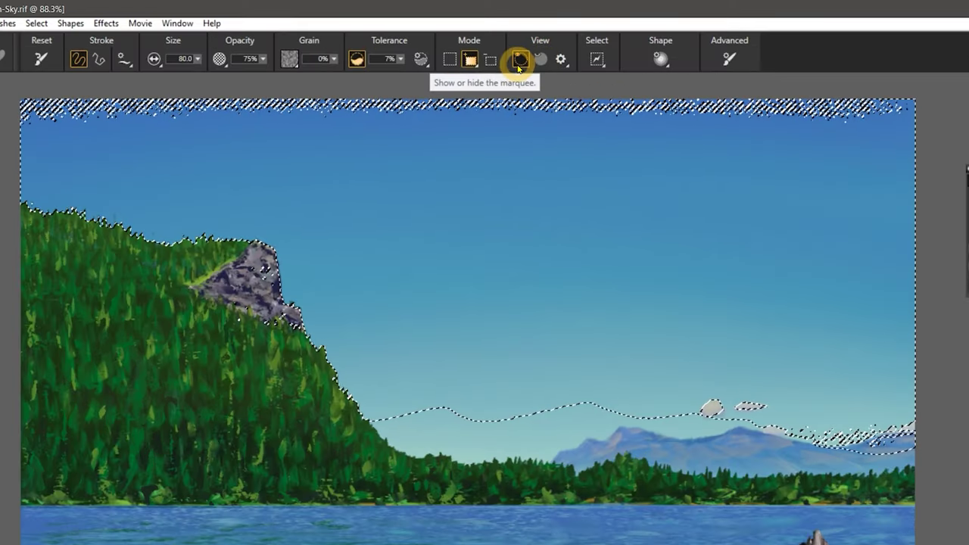
{"action": "left_click", "coordinate": [540, 61]}
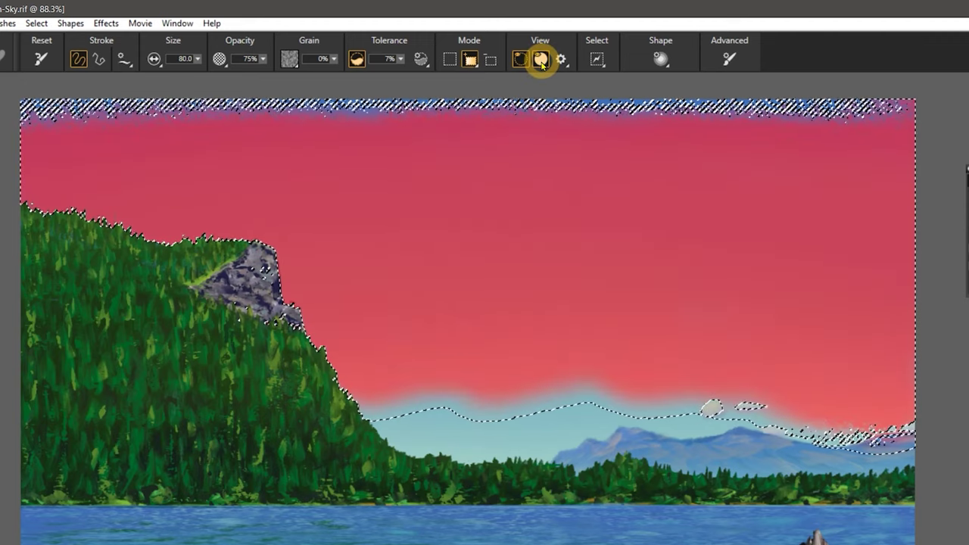
{"action": "left_click", "coordinate": [561, 60]}
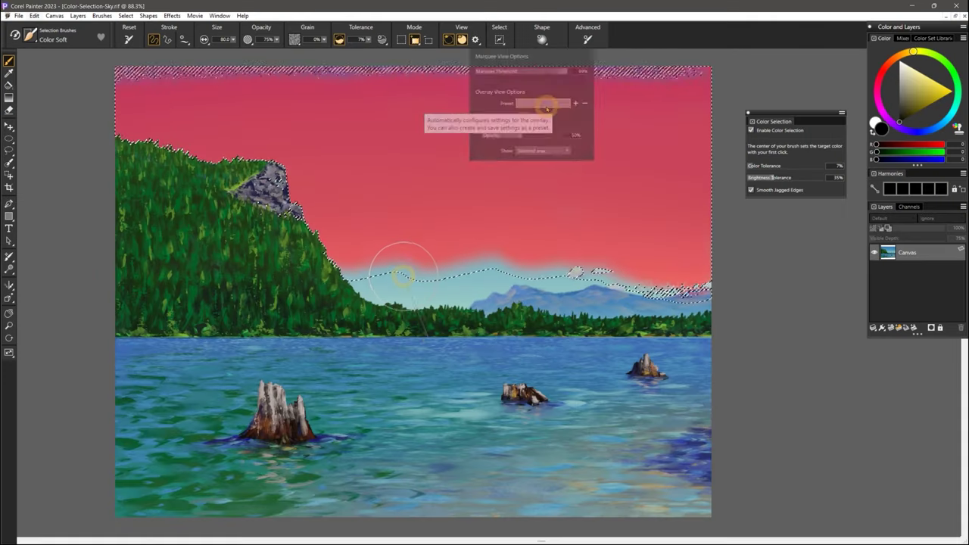
{"action": "left_click", "coordinate": [431, 402]}
Add the pale horizon sky and the area around the mountain tops to the selection.
{"action": "left_click_drag", "start_coordinate": [425, 409], "coordinate": [387, 418]}
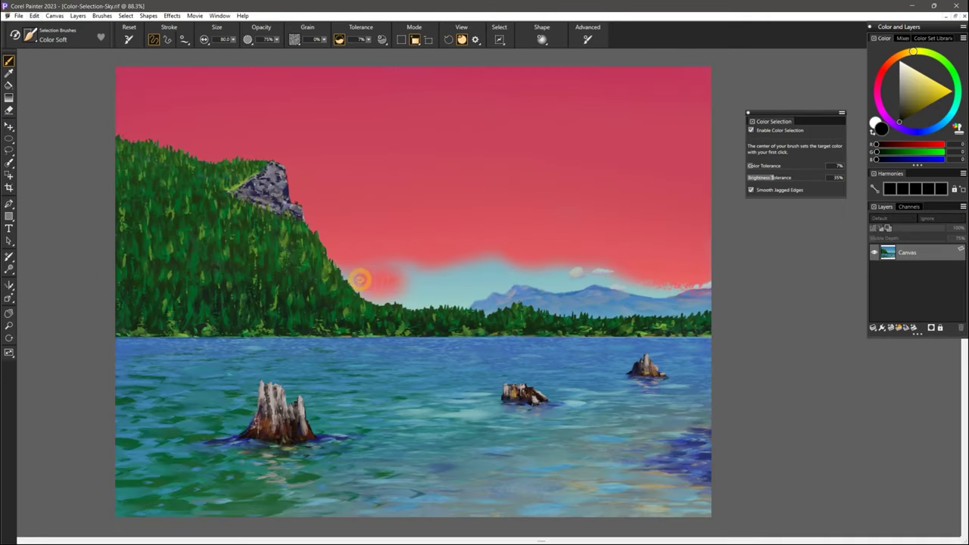
{"action": "mouse_move", "coordinate": [368, 278]}
{"action": "left_mouse_down"}
{"action": "mouse_move", "coordinate": [429, 278]}
{"action": "mouse_move", "coordinate": [382, 286]}
{"action": "mouse_move", "coordinate": [456, 279]}
{"action": "mouse_move", "coordinate": [517, 258]}
{"action": "left_mouse_up"}
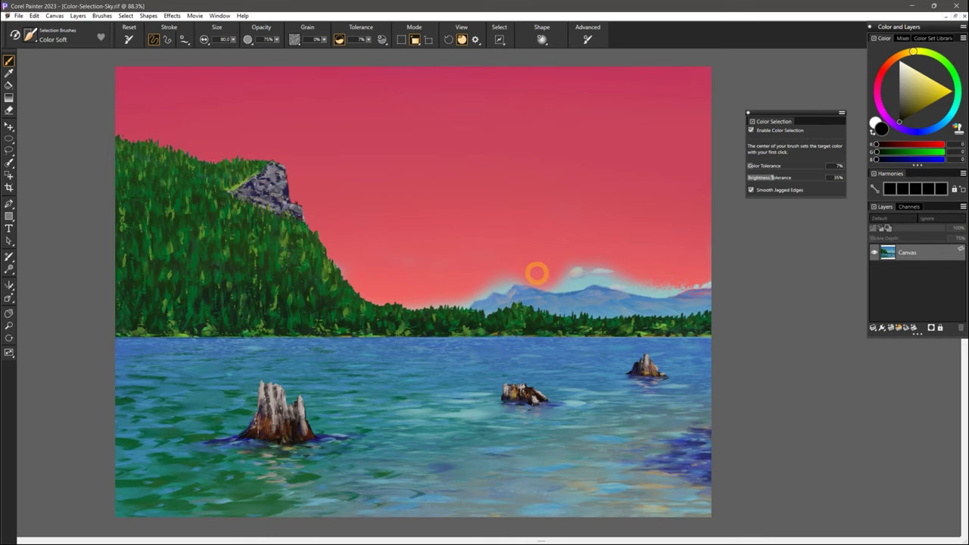
{"action": "mouse_move", "coordinate": [537, 273]}
{"action": "left_mouse_down"}
{"action": "mouse_move", "coordinate": [487, 289]}
{"action": "mouse_move", "coordinate": [639, 284]}
{"action": "left_mouse_up"}
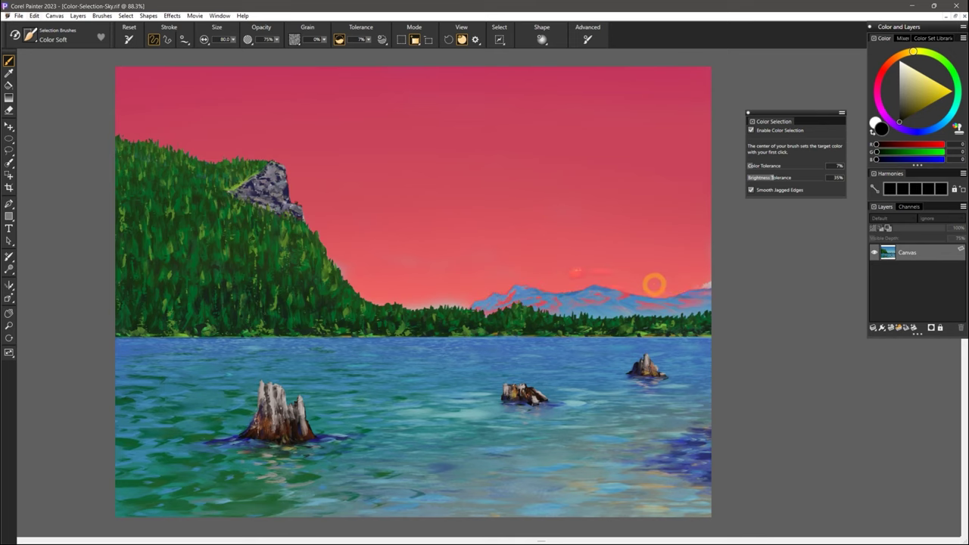
{"action": "mouse_move", "coordinate": [755, 165]}
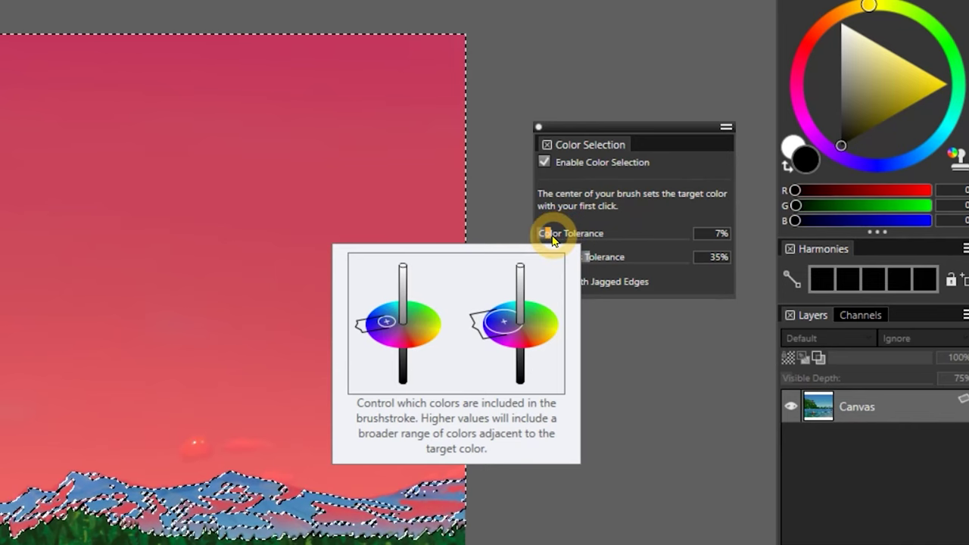
Lower the colour tolerance to 4% and paint the sky above the mountains into the selection.
{"action": "left_click_drag", "start_coordinate": [545, 234], "coordinate": [541, 237]}
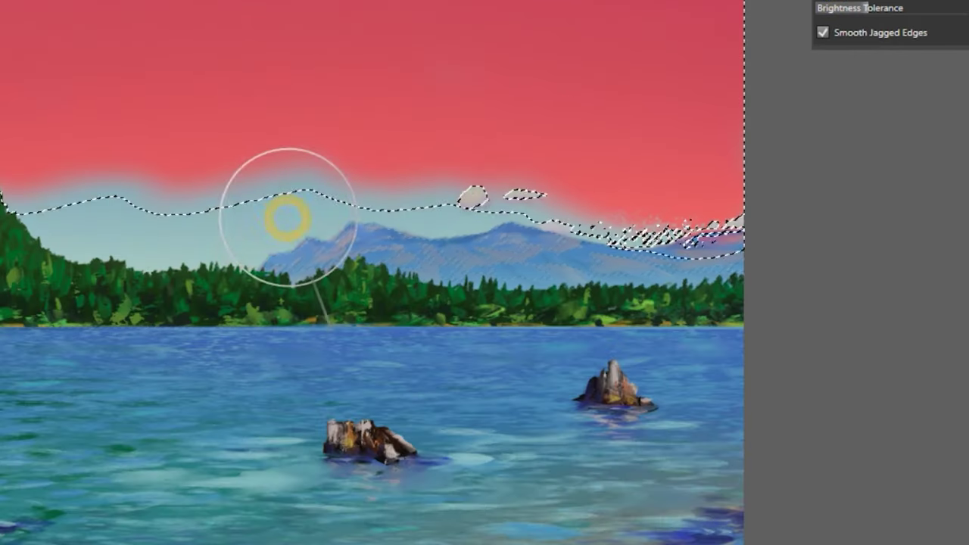
{"action": "mouse_move", "coordinate": [10, 466]}
{"action": "left_mouse_down"}
{"action": "mouse_move", "coordinate": [126, 450]}
{"action": "mouse_move", "coordinate": [37, 452]}
{"action": "left_mouse_up"}
{"action": "mouse_move", "coordinate": [315, 203]}
{"action": "left_mouse_down"}
{"action": "mouse_move", "coordinate": [68, 220]}
{"action": "mouse_move", "coordinate": [159, 250]}
{"action": "left_mouse_up"}
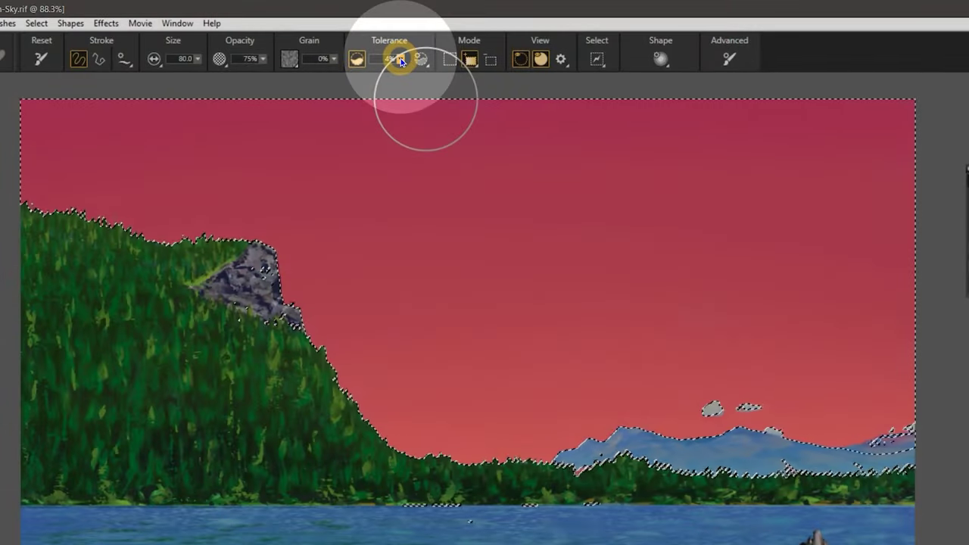
{"action": "mouse_move", "coordinate": [402, 60]}
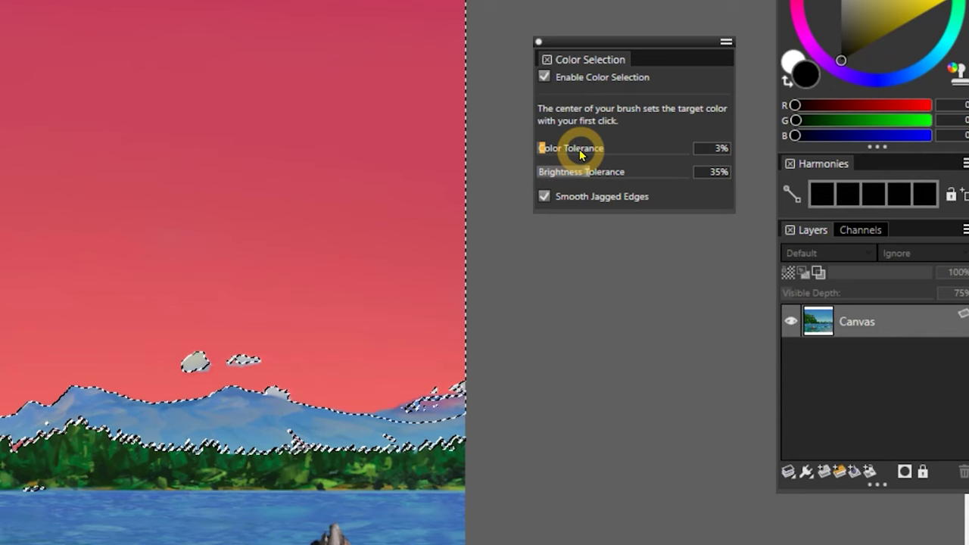
{"action": "mouse_move", "coordinate": [574, 160]}
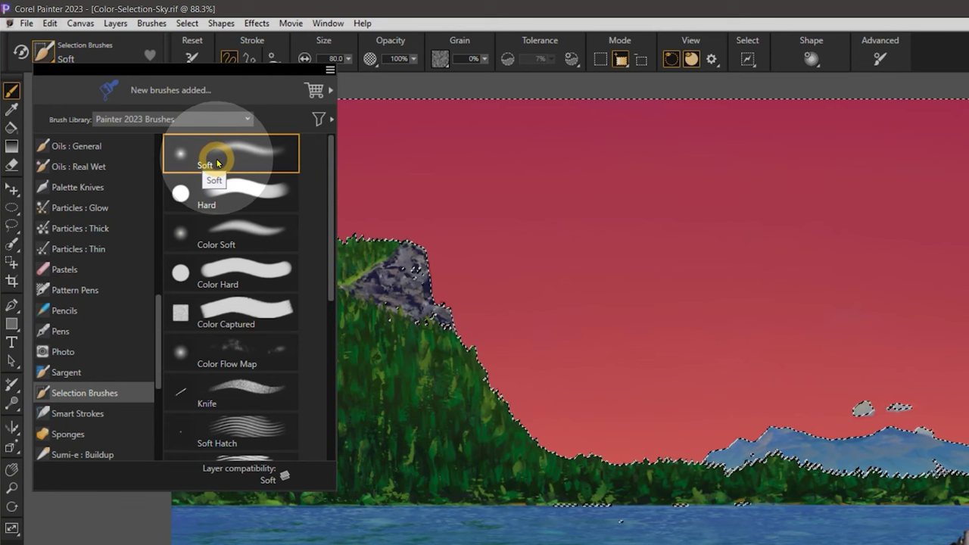
Enable colour selection on the Soft selection brush and Alt-paint to trim the selection along the treeline.
{"action": "left_click", "coordinate": [507, 59]}
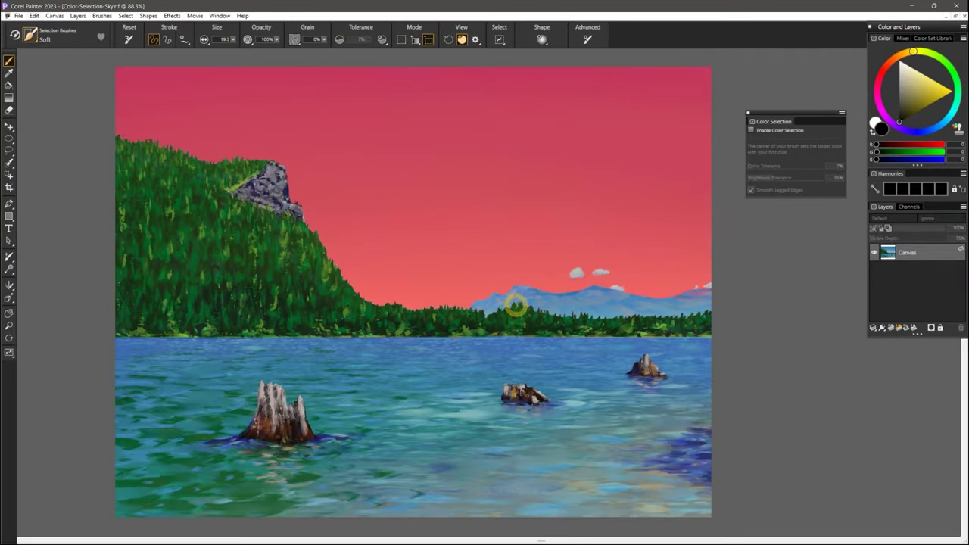
{"action": "key", "text": "alt"}
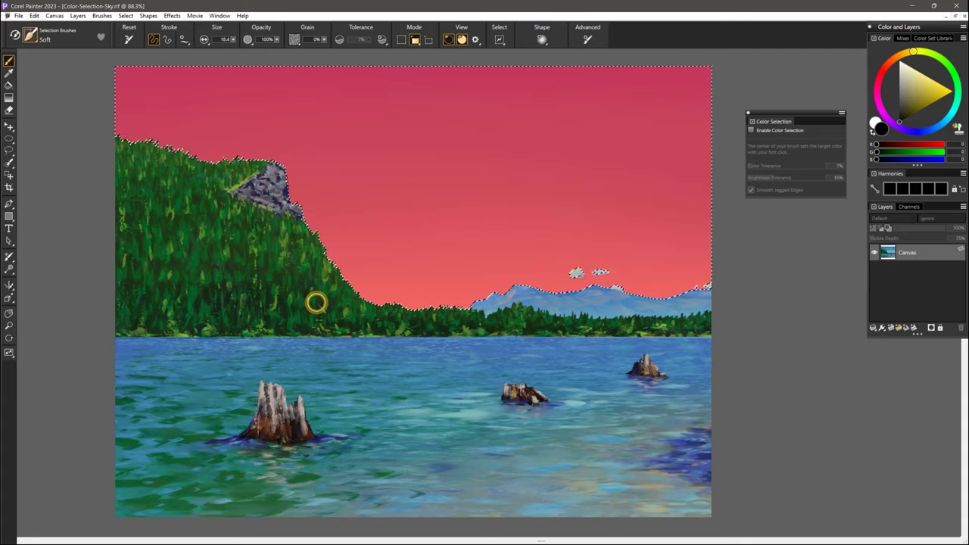
Hide the red overlay and outline, trial a green hue shift on the sky, then dismiss it unchanged.
{"action": "left_click", "coordinate": [422, 123]}
{"action": "left_click", "coordinate": [462, 39]}
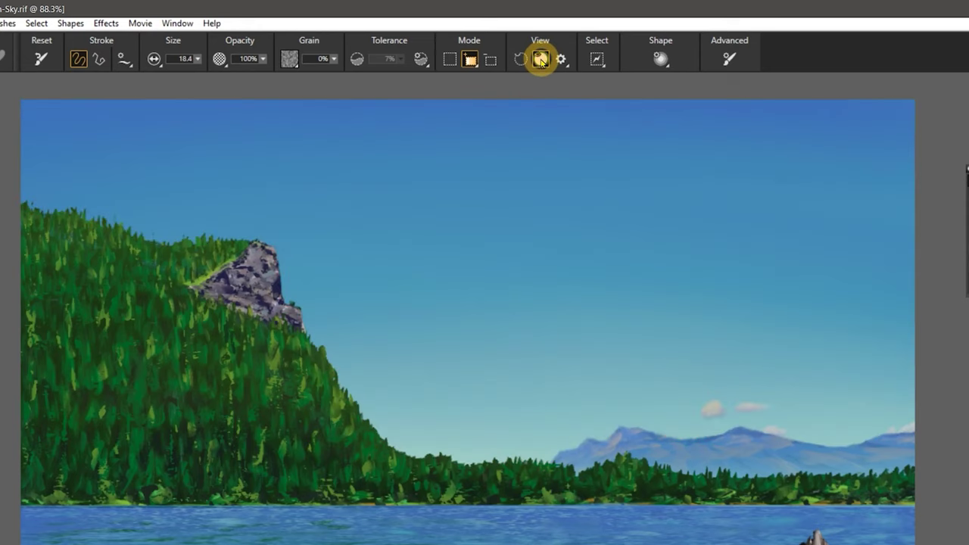
{"action": "key", "text": "ctrl+shift+a"}
{"action": "mouse_move", "coordinate": [665, 333]}
{"action": "left_mouse_down"}
{"action": "mouse_move", "coordinate": [646, 338]}
{"action": "mouse_move", "coordinate": [662, 335]}
{"action": "left_mouse_up"}
{"action": "key", "text": "Return"}
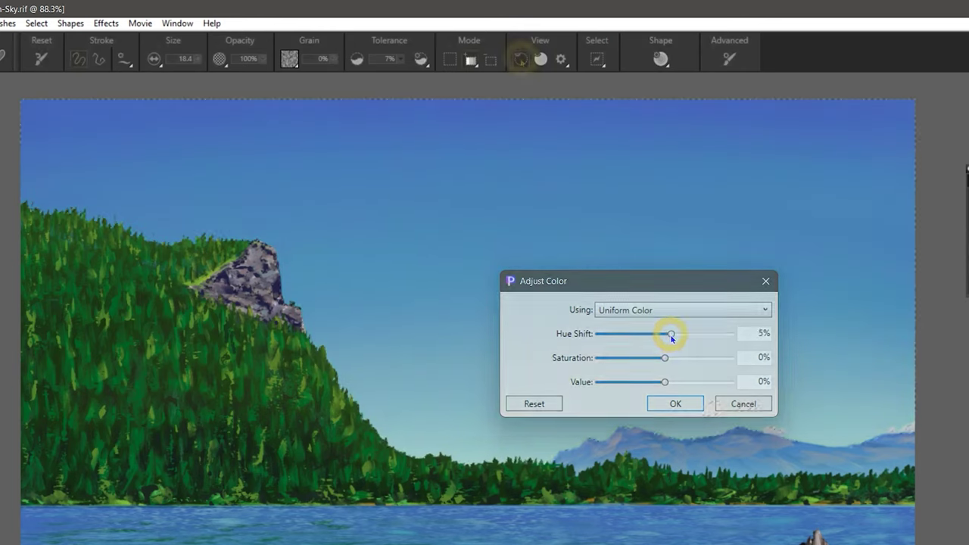
{"action": "left_click", "coordinate": [521, 59]}
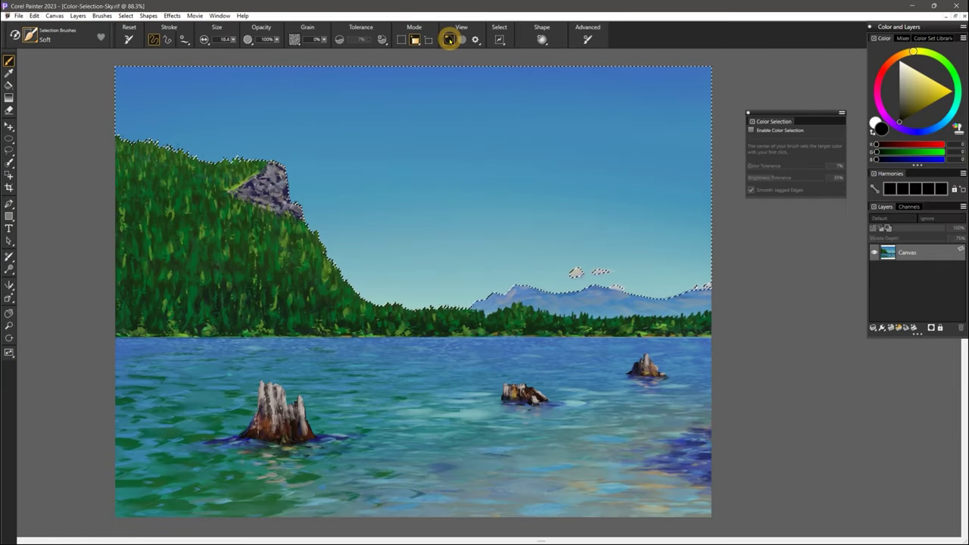
On new layers, airbrush blue across the top of the sky and a yellow glow above the horizon.
{"action": "left_click", "coordinate": [893, 327]}
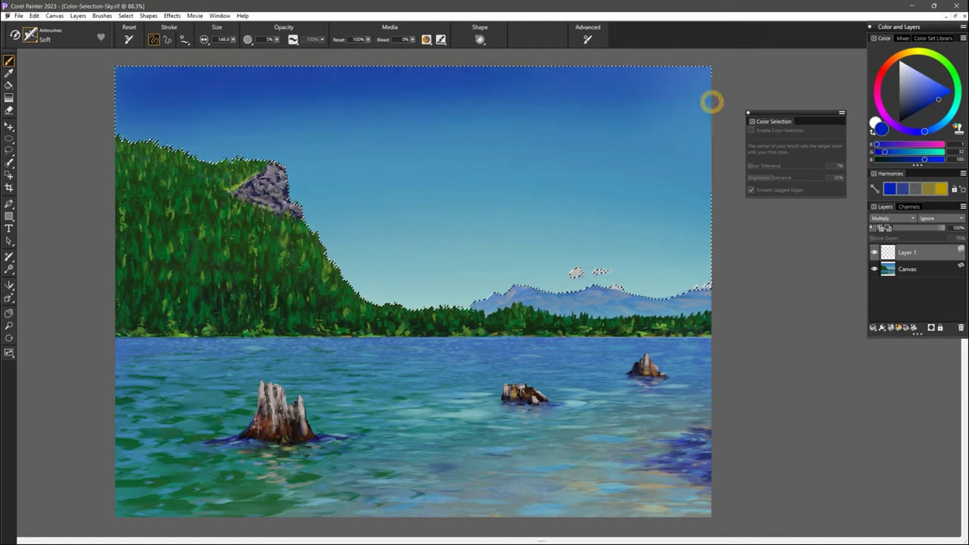
{"action": "mouse_move", "coordinate": [712, 100]}
{"action": "left_mouse_down"}
{"action": "mouse_move", "coordinate": [563, 193]}
{"action": "mouse_move", "coordinate": [376, 99]}
{"action": "left_mouse_up"}
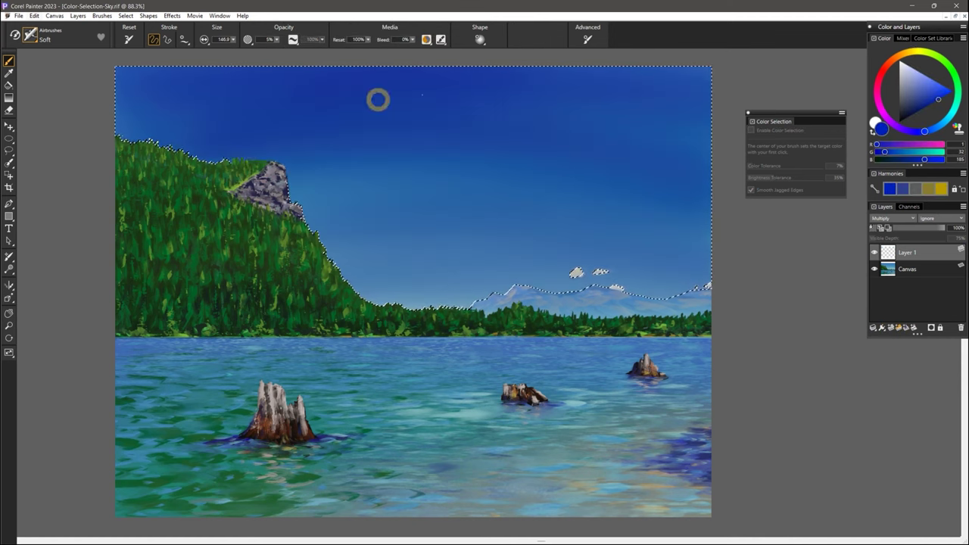
{"action": "left_click", "coordinate": [894, 328]}
{"action": "left_click_drag", "start_coordinate": [697, 288], "coordinate": [485, 312]}
{"action": "key", "text": "ctrl+f"}
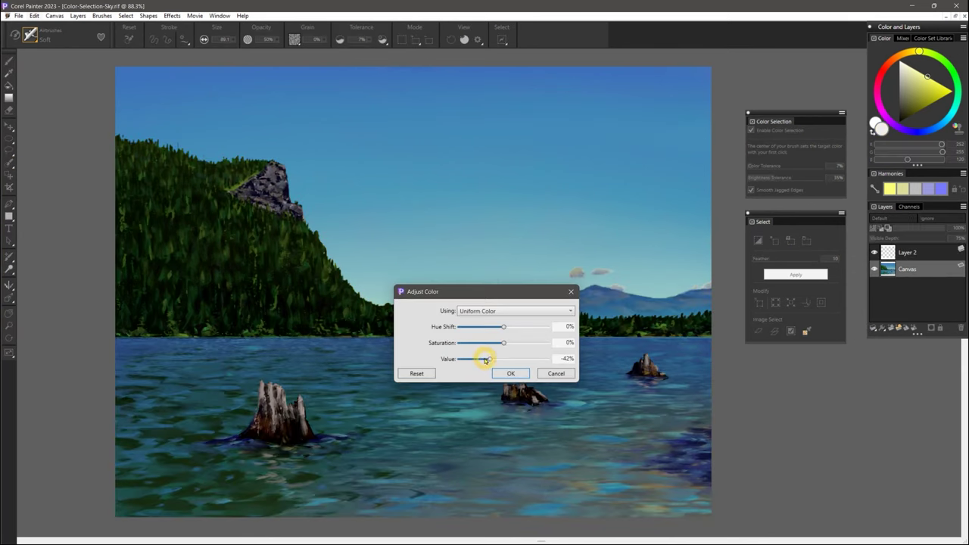
Trial darkening and a hue shift on the selection, then invert it via the Select panel and property-bar flyout.
{"action": "left_click_drag", "start_coordinate": [487, 357], "coordinate": [465, 359]}
{"action": "left_click_drag", "start_coordinate": [504, 326], "coordinate": [488, 322]}
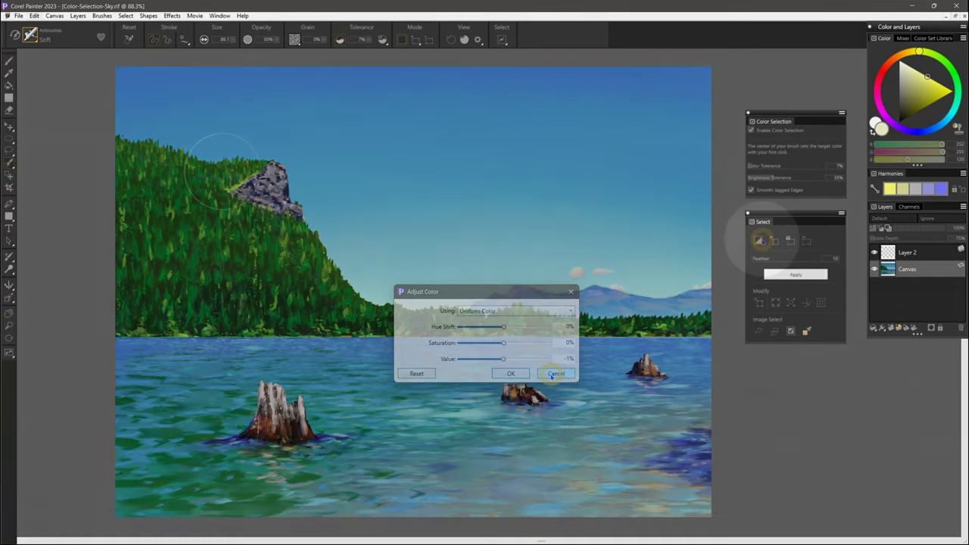
{"action": "left_click", "coordinate": [759, 240]}
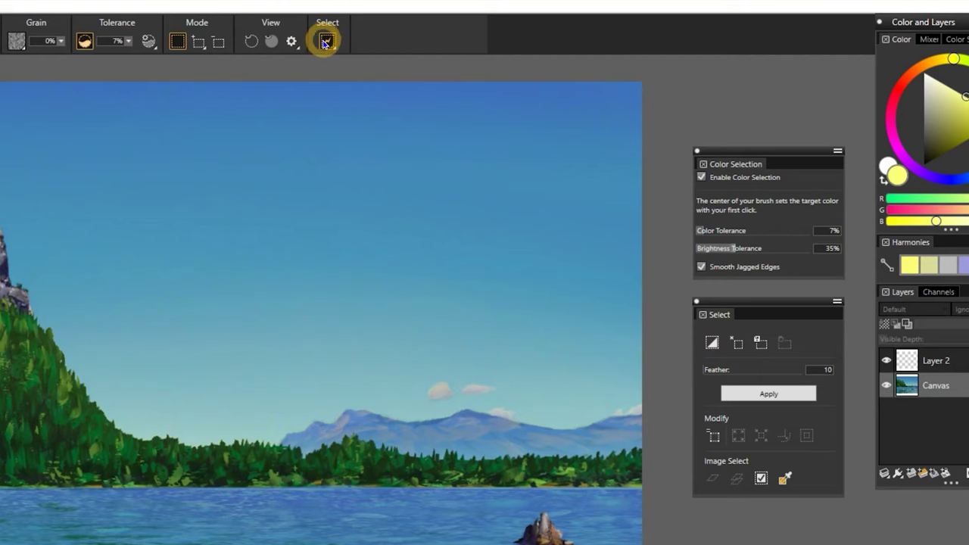
{"action": "left_click", "coordinate": [326, 43]}
{"action": "left_click", "coordinate": [336, 70]}
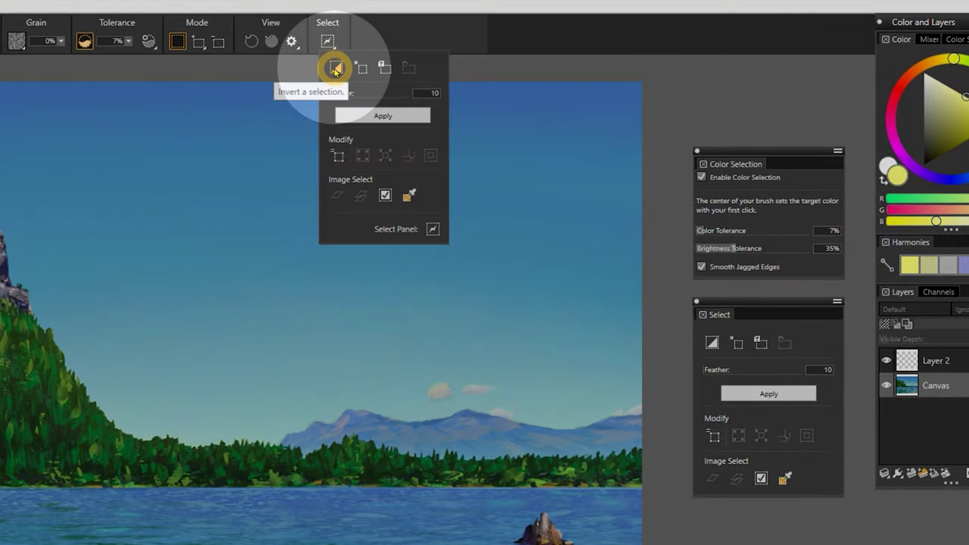
{"action": "left_click", "coordinate": [476, 60]}
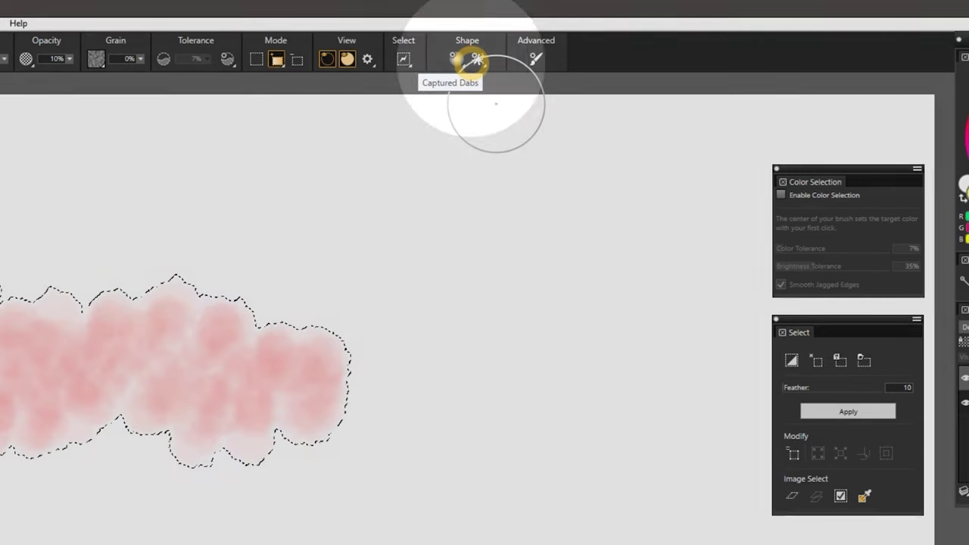
Turn on Apply Dab Stencil for the selection brush with Paper as the stencil source.
{"action": "left_click", "coordinate": [468, 64]}
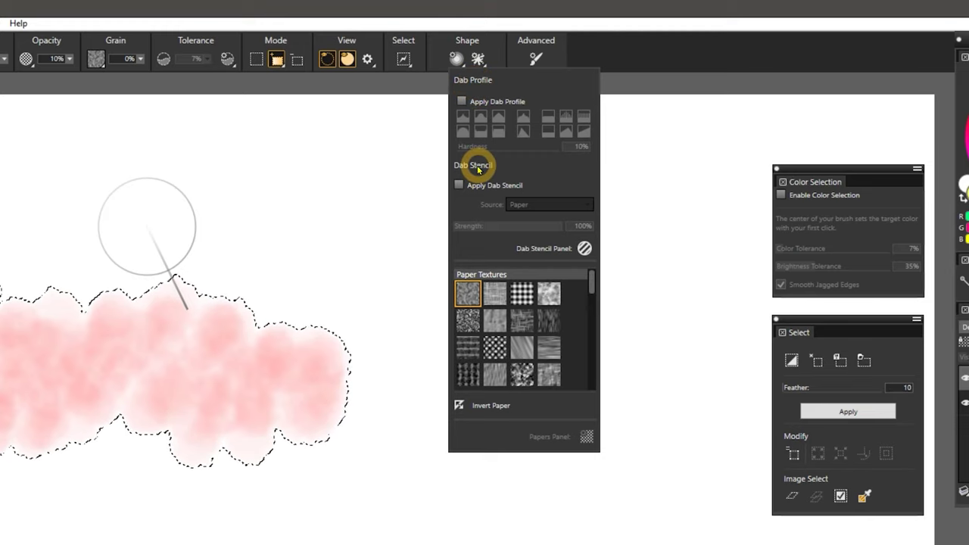
{"action": "left_click", "coordinate": [496, 185]}
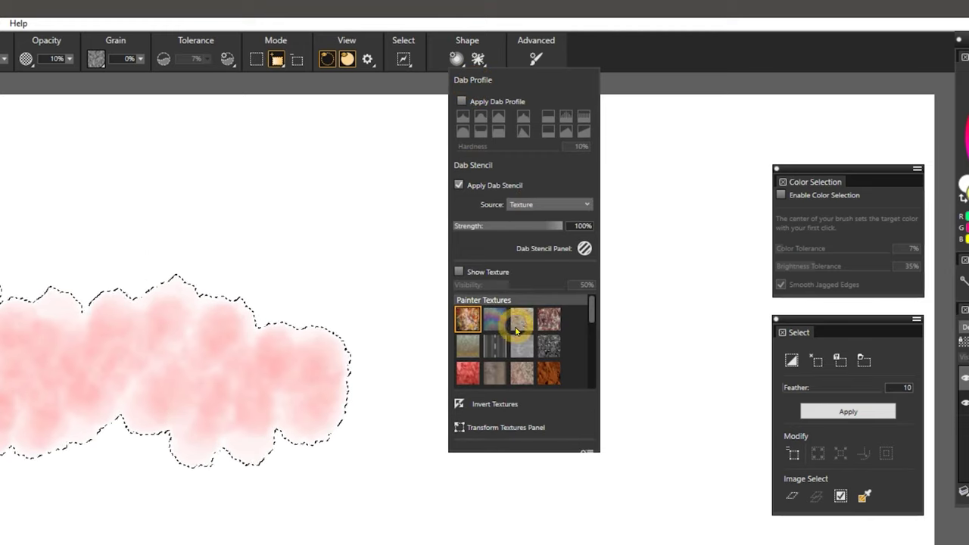
{"action": "left_click", "coordinate": [541, 203]}
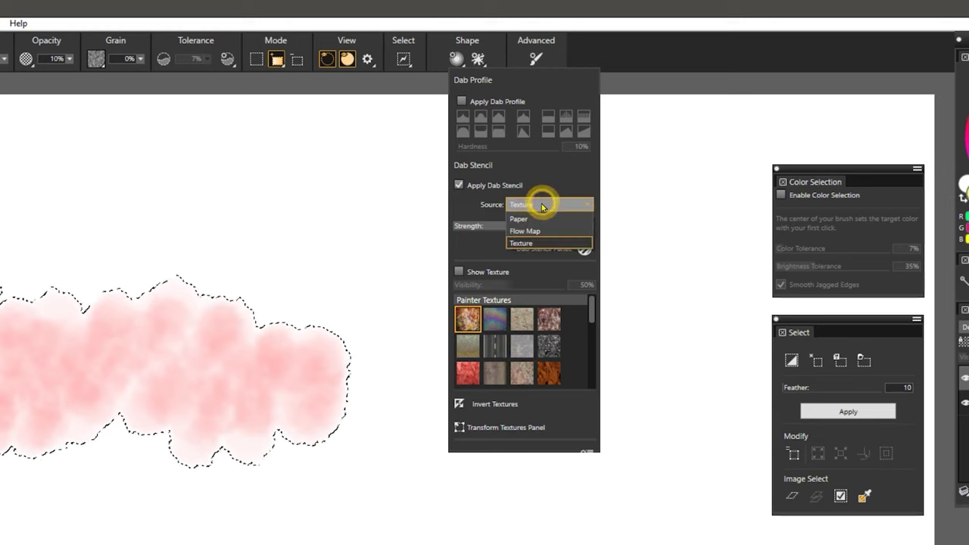
{"action": "left_click", "coordinate": [540, 220]}
Choose the Impressionist captured dab and paint a ragged selection stroke beside the pink one.
{"action": "left_click", "coordinate": [478, 59]}
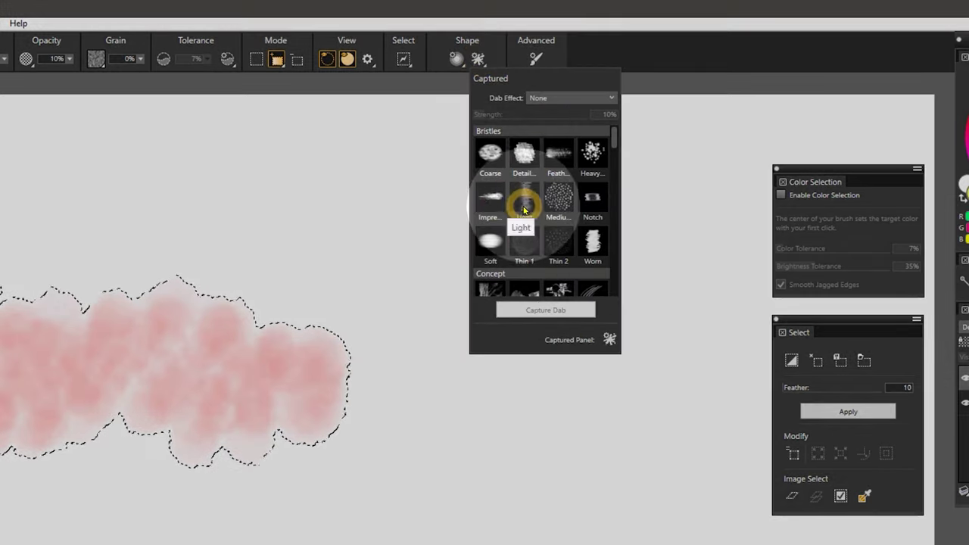
{"action": "left_click", "coordinate": [491, 198]}
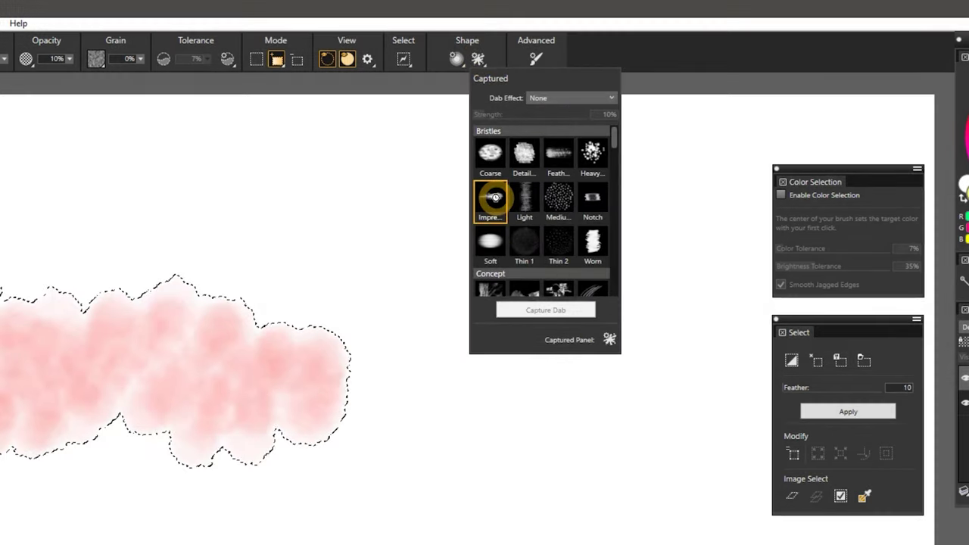
{"action": "left_click_drag", "start_coordinate": [424, 447], "coordinate": [507, 320]}
Paint a large selection stroke with a Graphic captured dab, then deselect with Ctrl+D.
{"action": "left_click", "coordinate": [478, 59]}
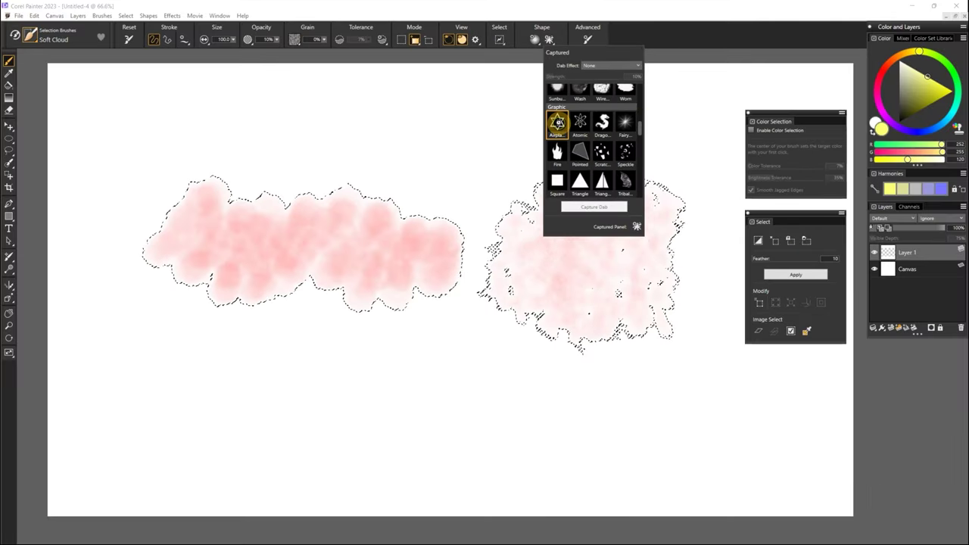
{"action": "left_click", "coordinate": [492, 189]}
{"action": "left_click_drag", "start_coordinate": [393, 262], "coordinate": [706, 544]}
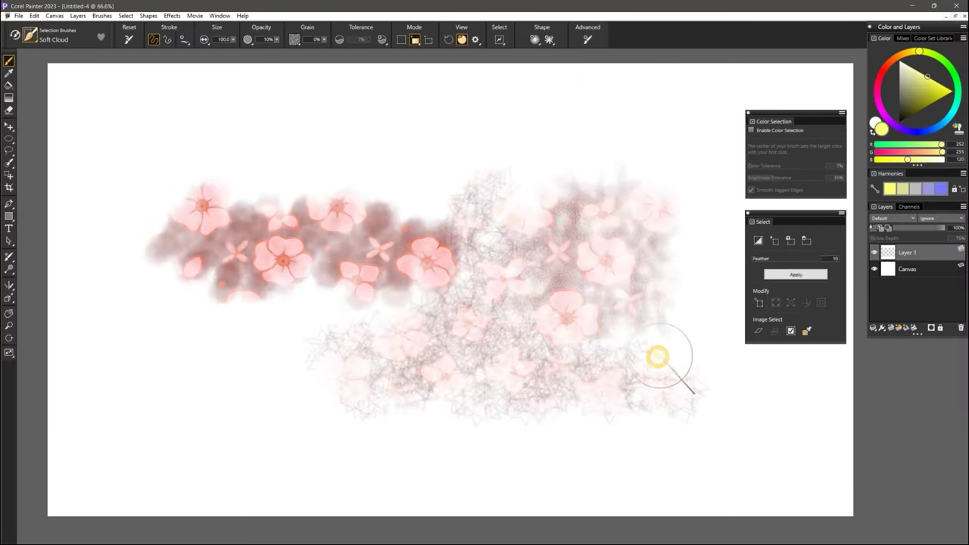
{"action": "key", "text": "ctrl+d"}
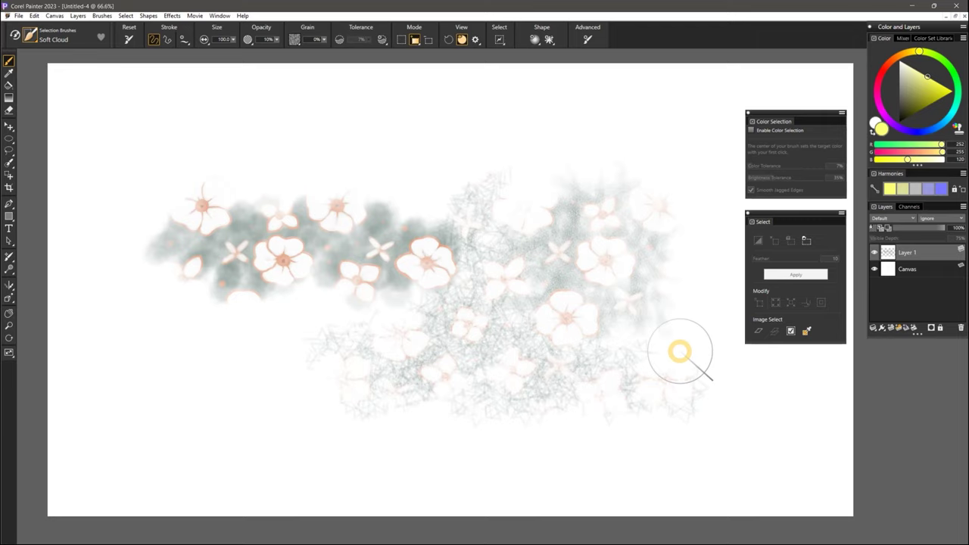